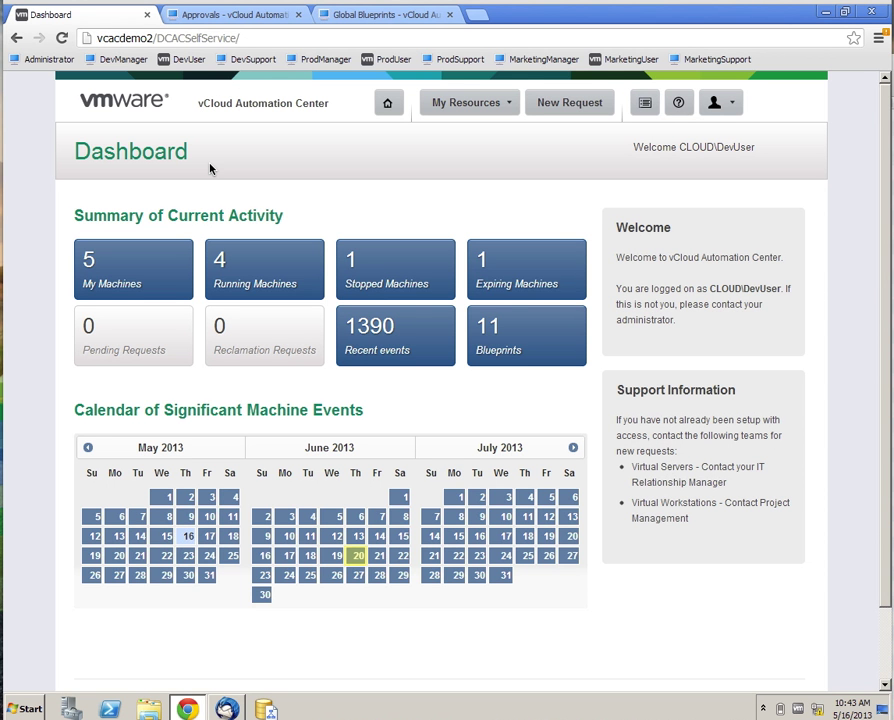
# Step: Look over the manager's approvals page and the administrator's global blueprints list, and return to the self-service dashboard
pyautogui.click(204, 16)
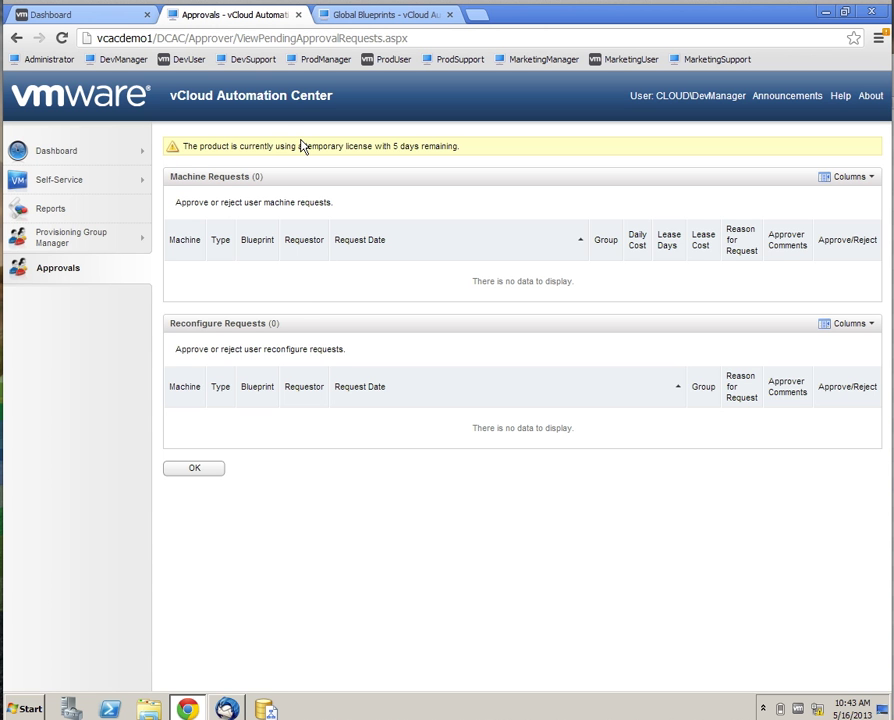
pyautogui.click(349, 16)
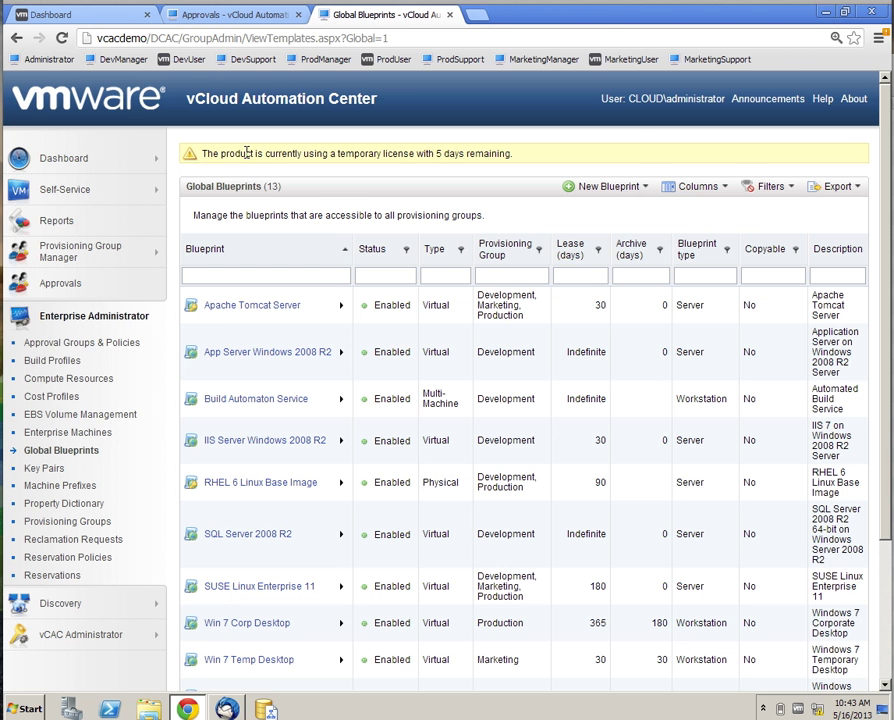
pyautogui.click(118, 22)
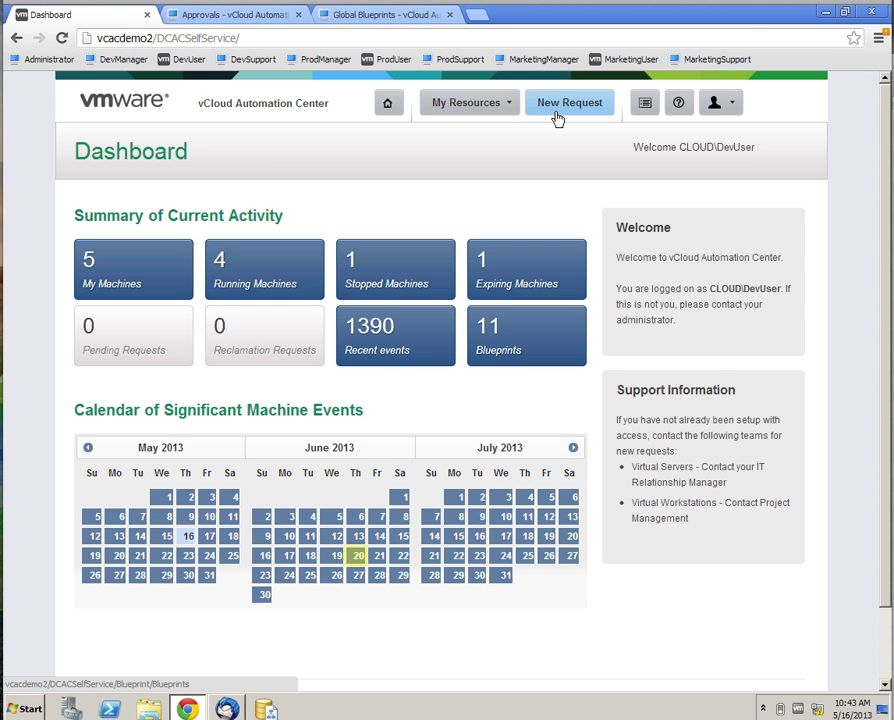
# Step: Start a new machine request from the RHEL 6 Linux Base Image blueprint with 2 CPUs and the description "test demo"
pyautogui.click(558, 119)
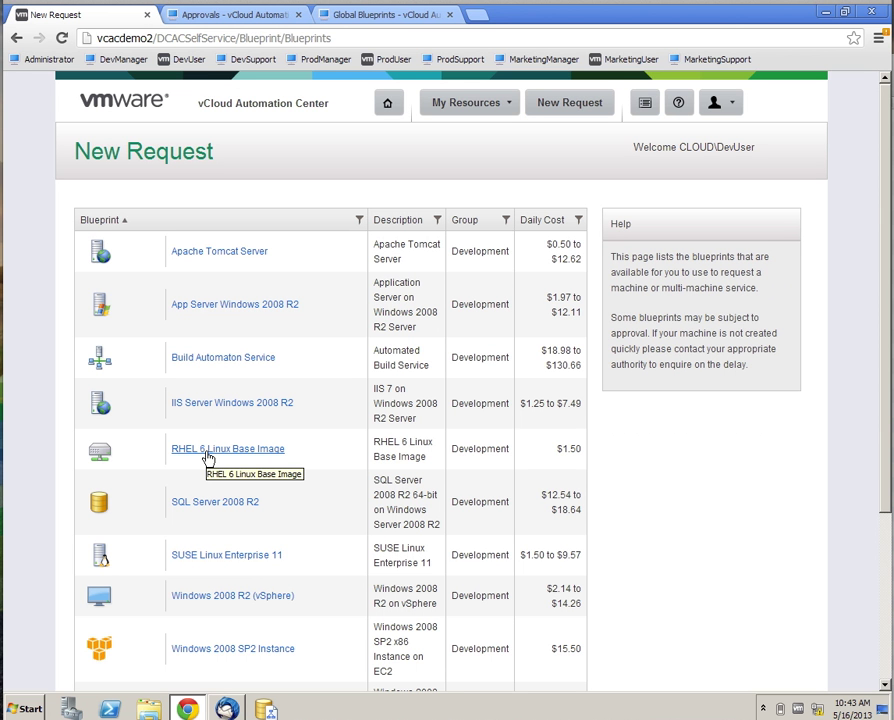
pyautogui.click(208, 457)
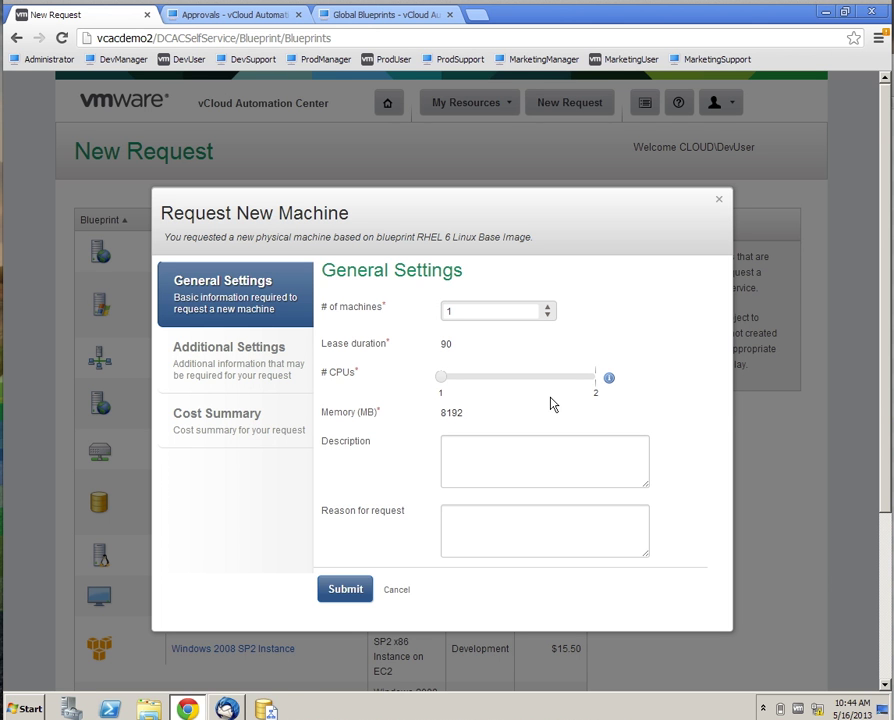
pyautogui.moveTo(610, 382)
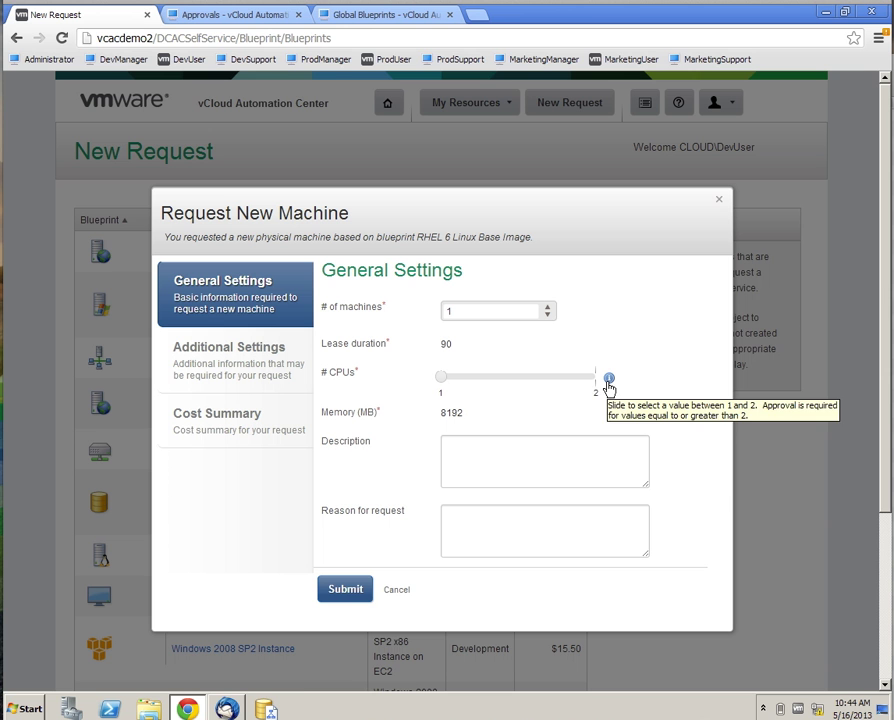
pyautogui.click(455, 386)
pyautogui.click(592, 377)
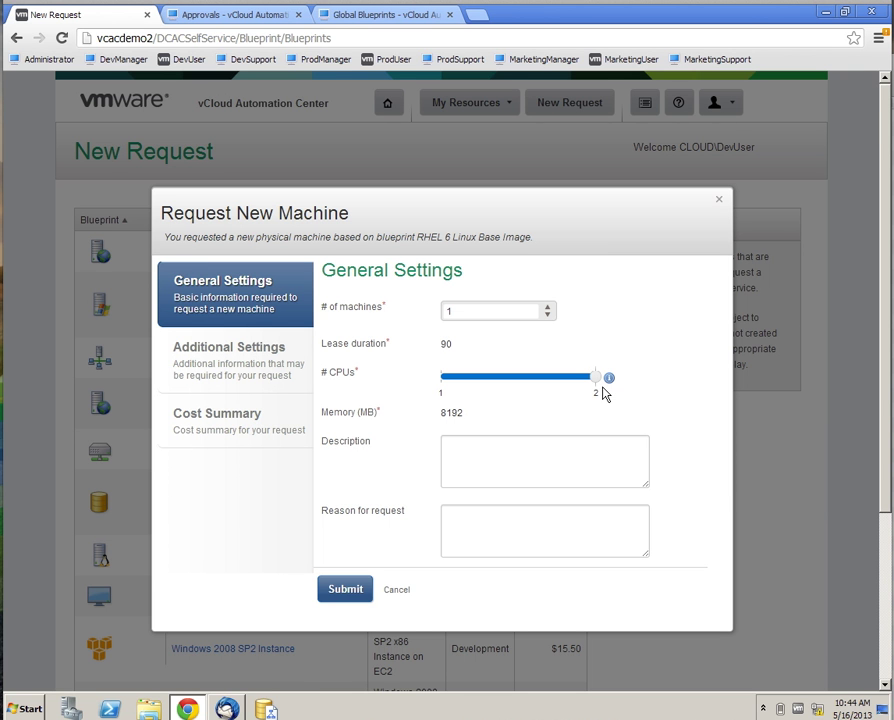
pyautogui.click(513, 458)
pyautogui.write('test demo')
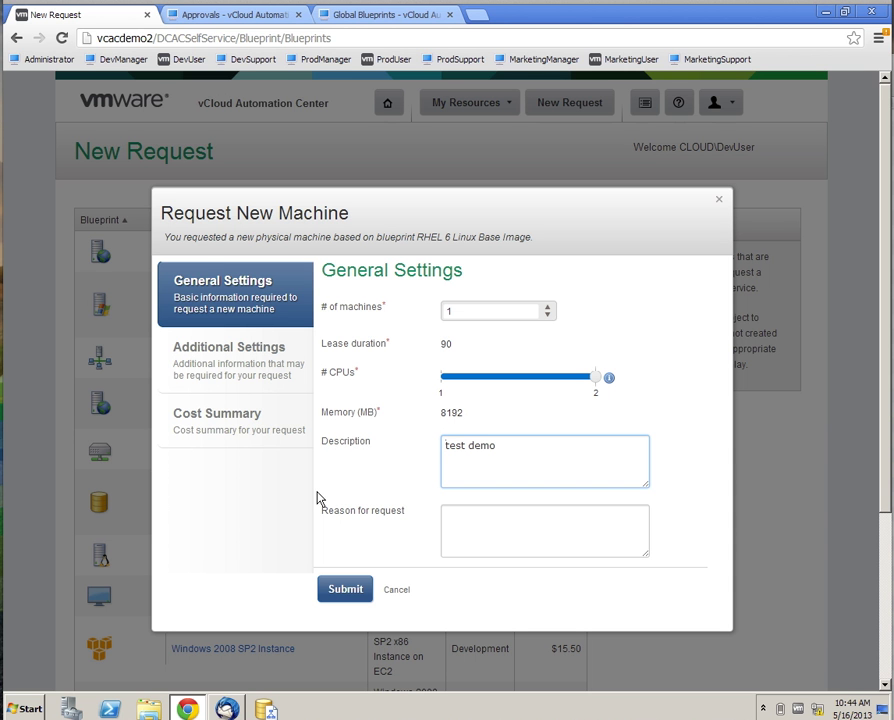
# Step: Set the request's cost center to "20000 - Dev QA", review the cost summary and submit the request
pyautogui.click(260, 376)
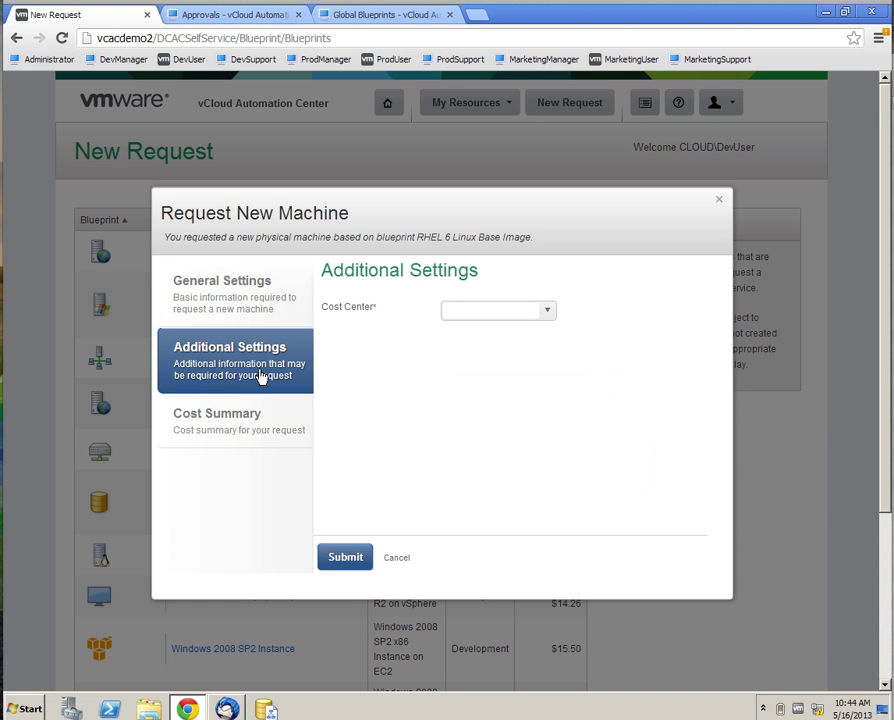
pyautogui.click(547, 313)
pyautogui.click(535, 380)
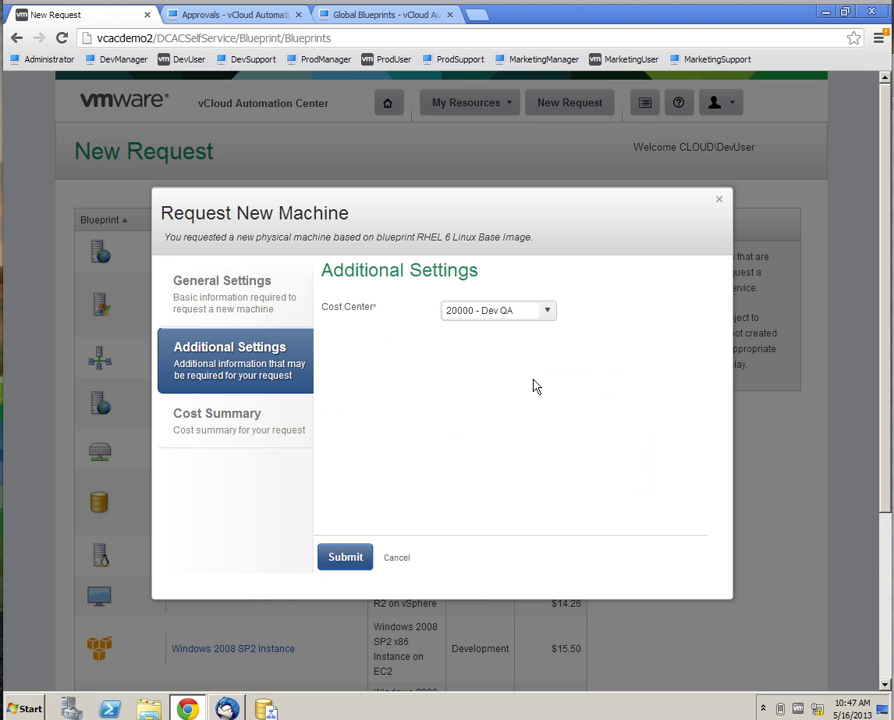
pyautogui.click(239, 441)
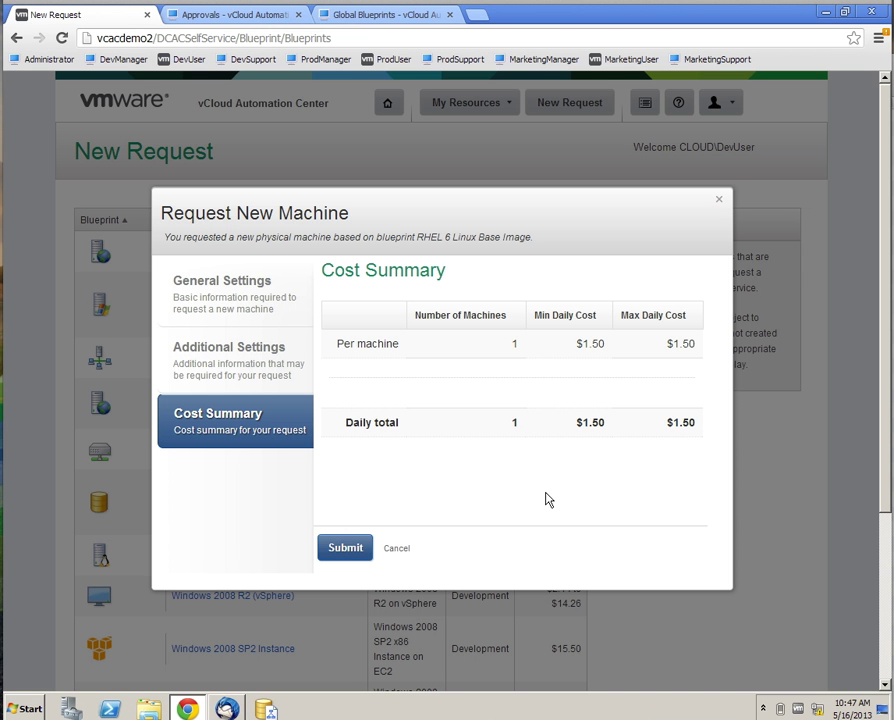
pyautogui.click(345, 548)
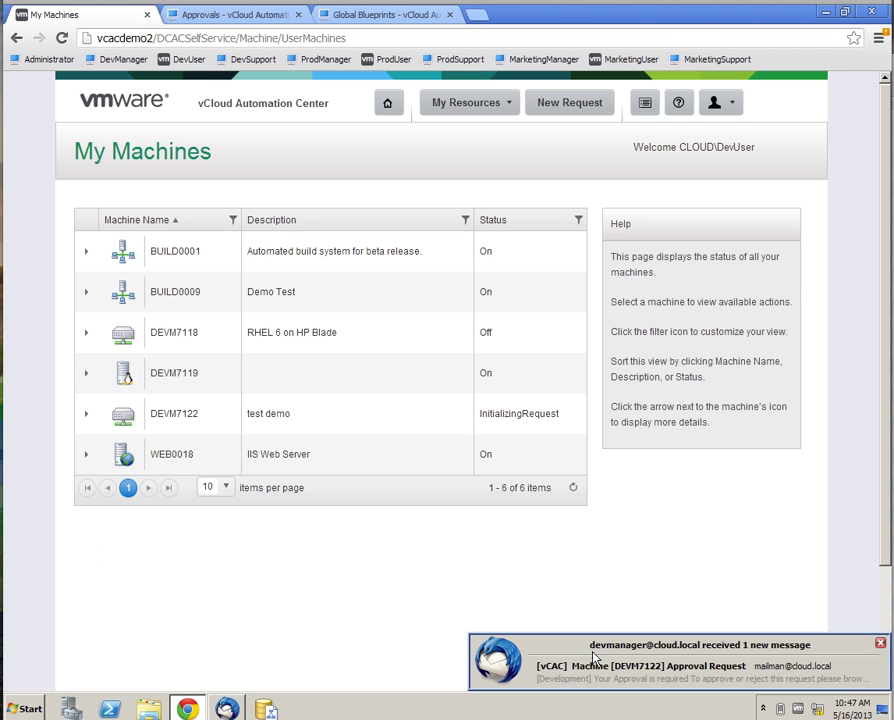
# Step: Switch to the mail client, read the approval request message for DEVM7122 and follow its approval link
pyautogui.click(565, 667)
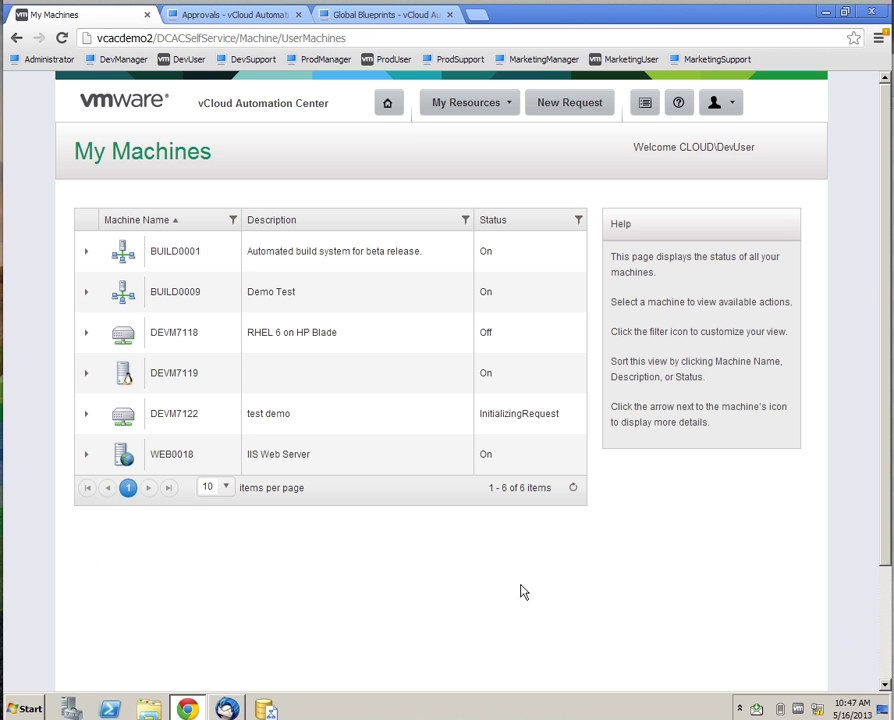
pyautogui.click(226, 706)
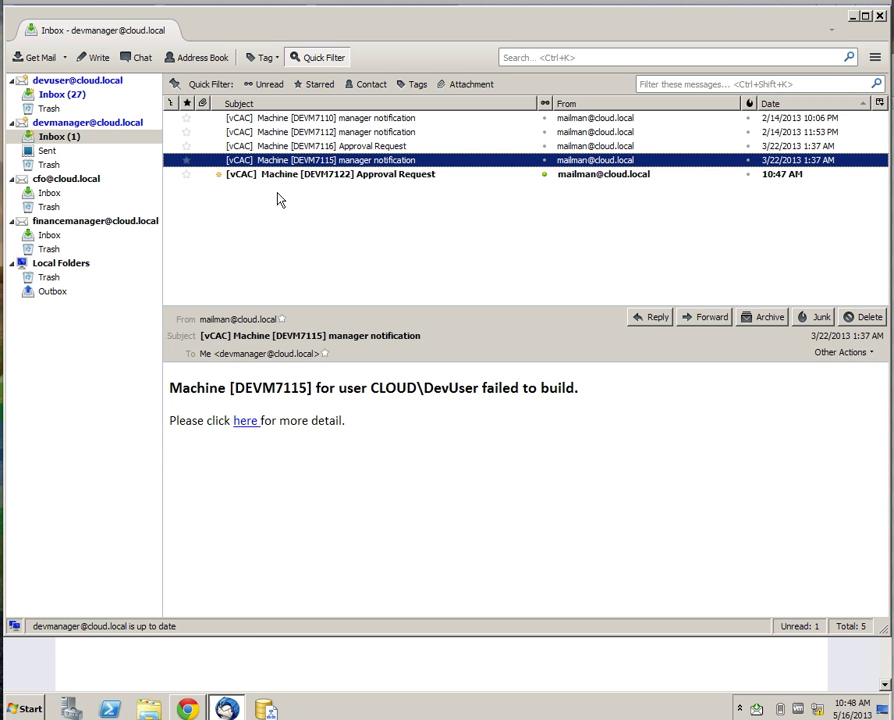
pyautogui.click(388, 176)
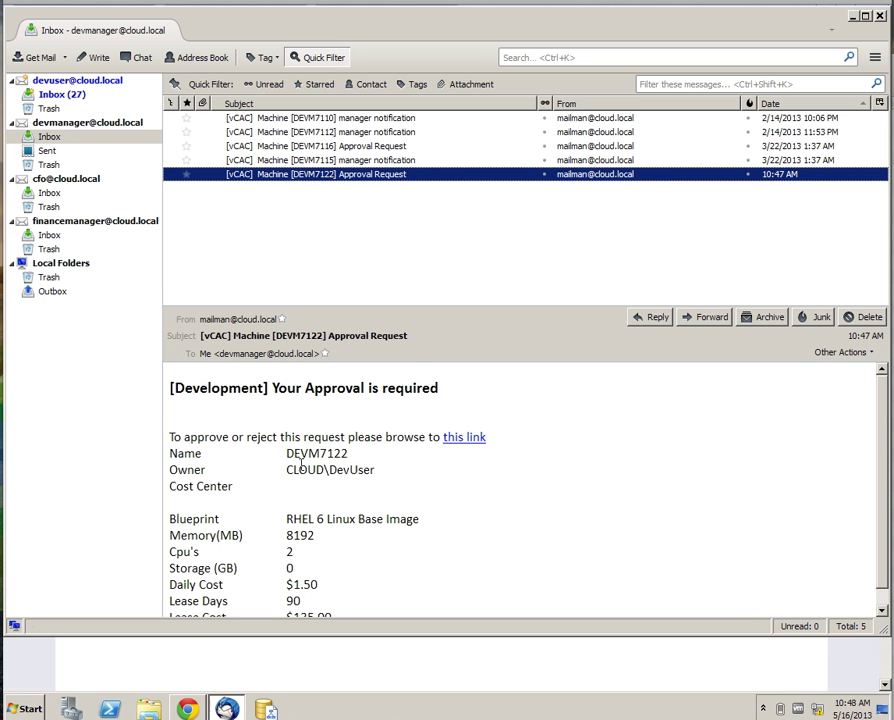
pyautogui.scroll(-1, 332, 536)
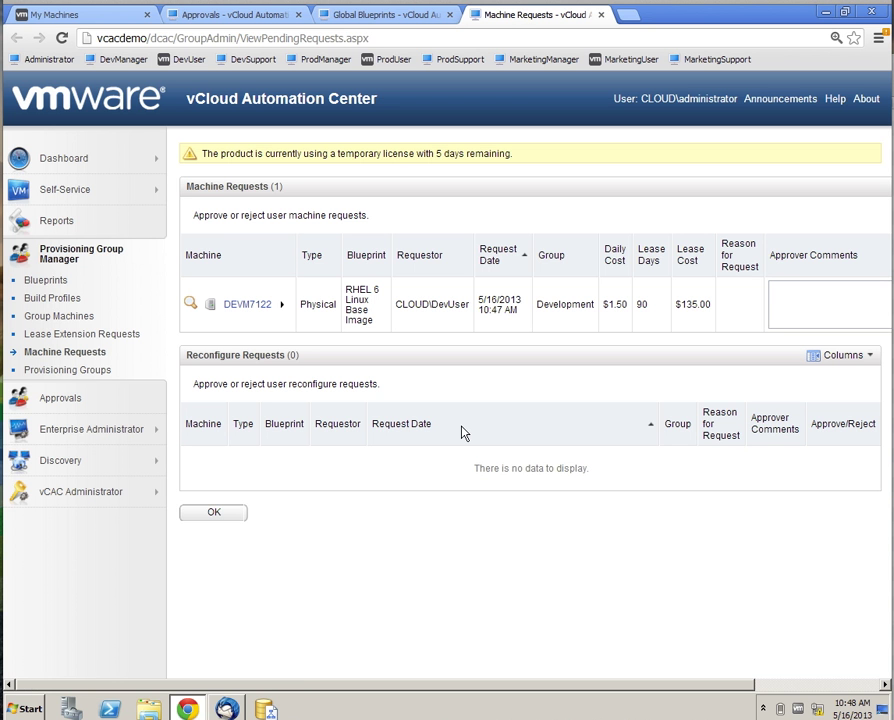
# Step: Refresh the manager's approvals page to check for the DEVM7122 request and return to the machine requests page
pyautogui.click(257, 16)
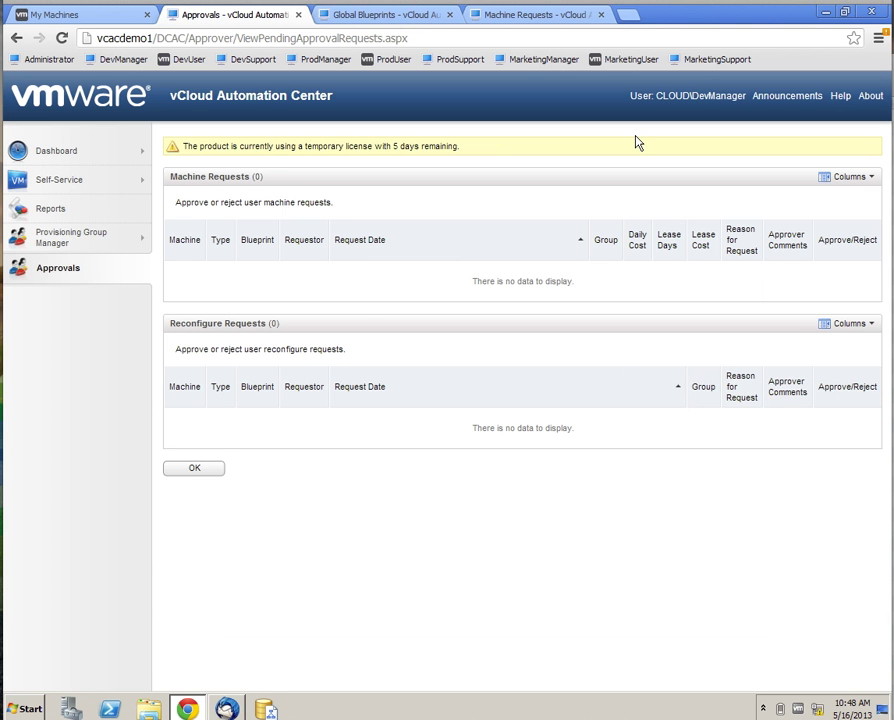
pyautogui.click(64, 40)
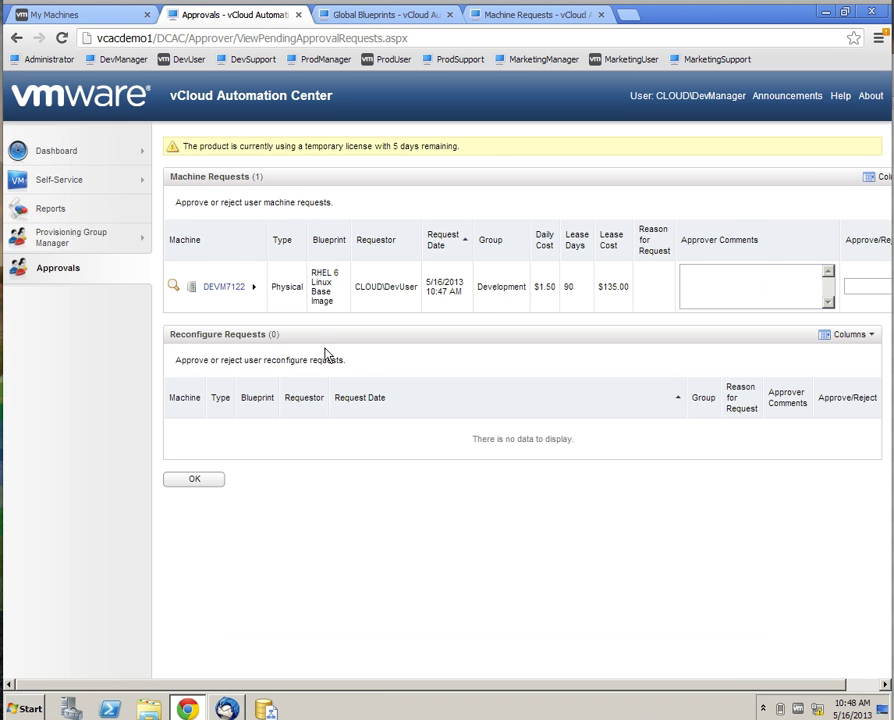
pyautogui.click(531, 16)
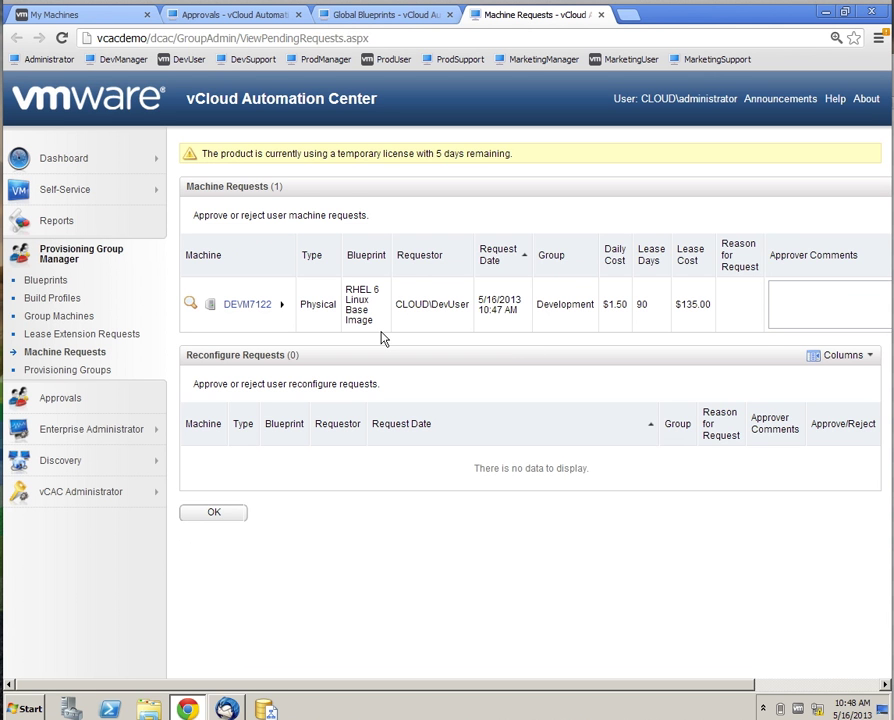
# Step: Examine the approve/reject choices for DEVM7122 and the machine's general information and hardware details
pyautogui.click(822, 682)
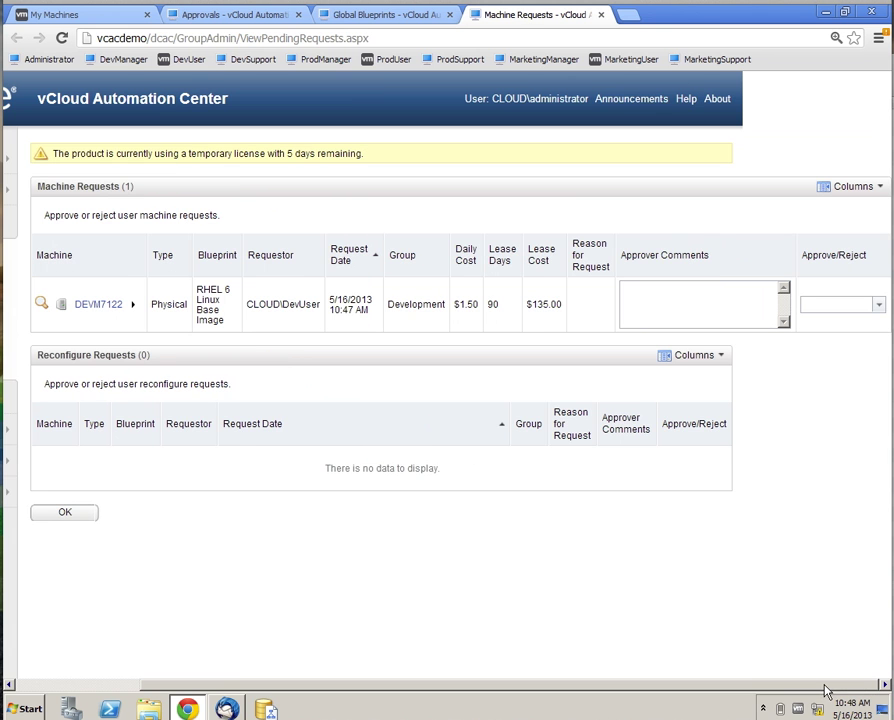
pyautogui.click(879, 305)
pyautogui.click(838, 455)
pyautogui.click(133, 309)
pyautogui.click(175, 309)
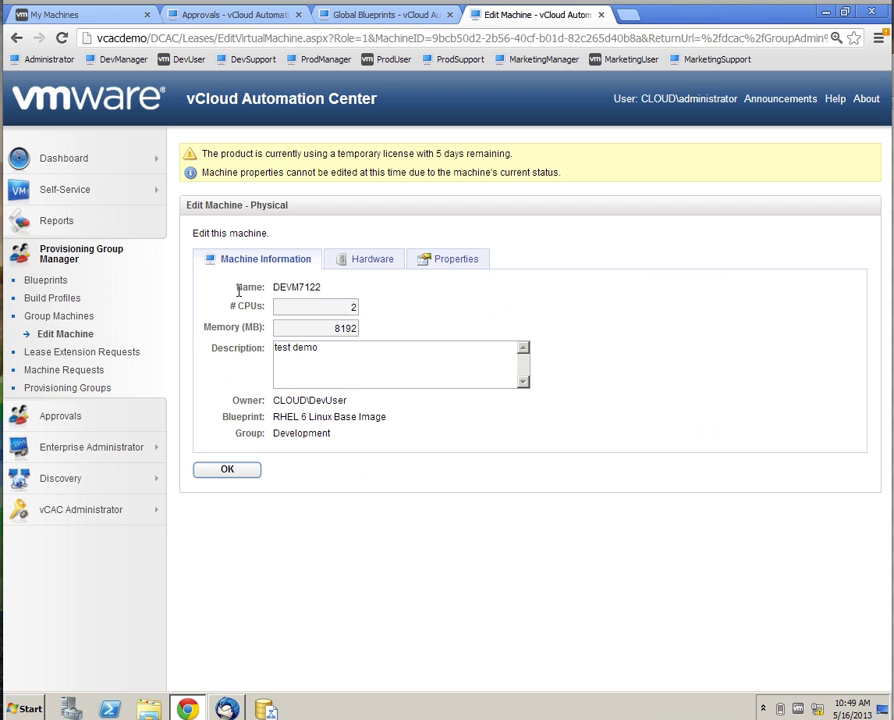
pyautogui.click(365, 270)
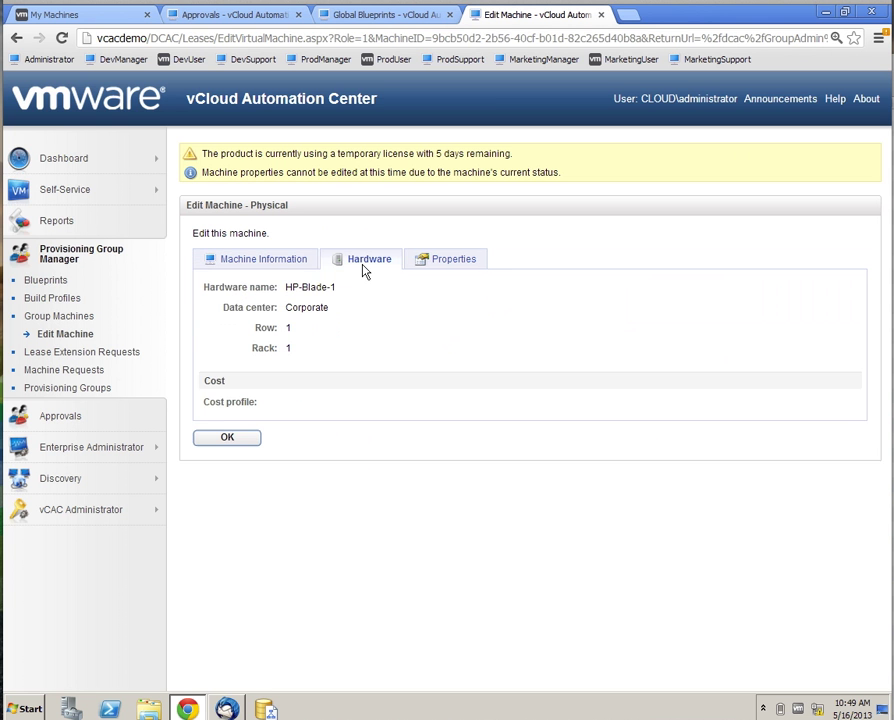
pyautogui.click(226, 439)
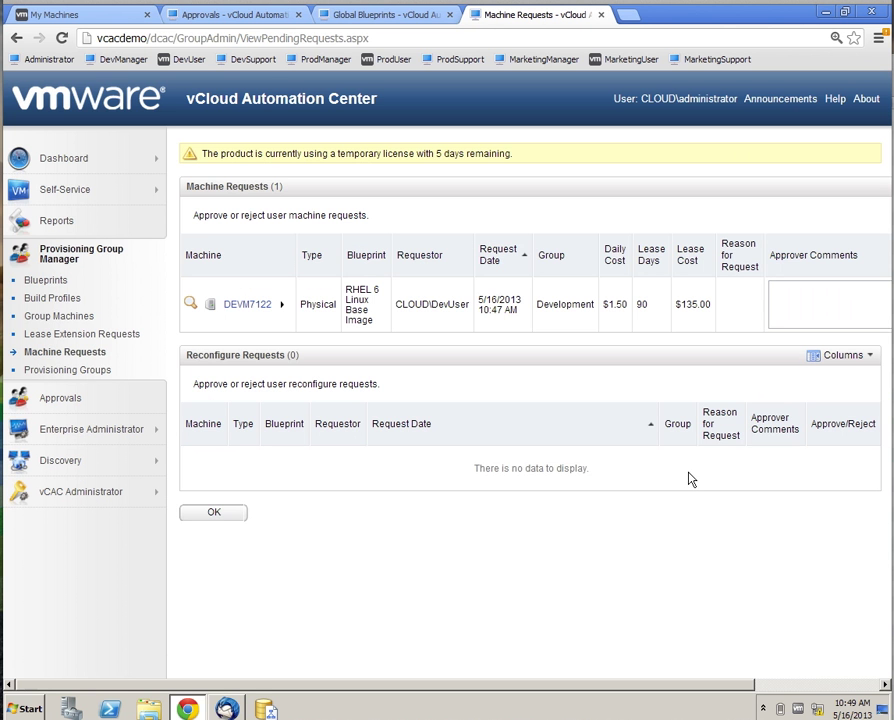
# Step: Approve the DEVM7122 machine request, confirm the decision and close the machine requests page
pyautogui.click(812, 687)
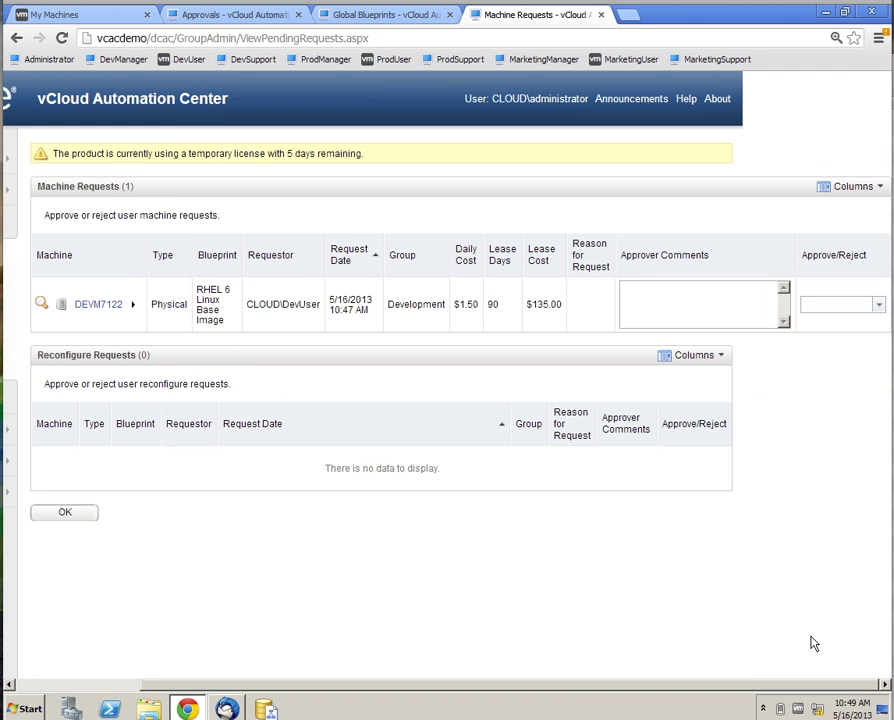
pyautogui.click(867, 314)
pyautogui.click(838, 339)
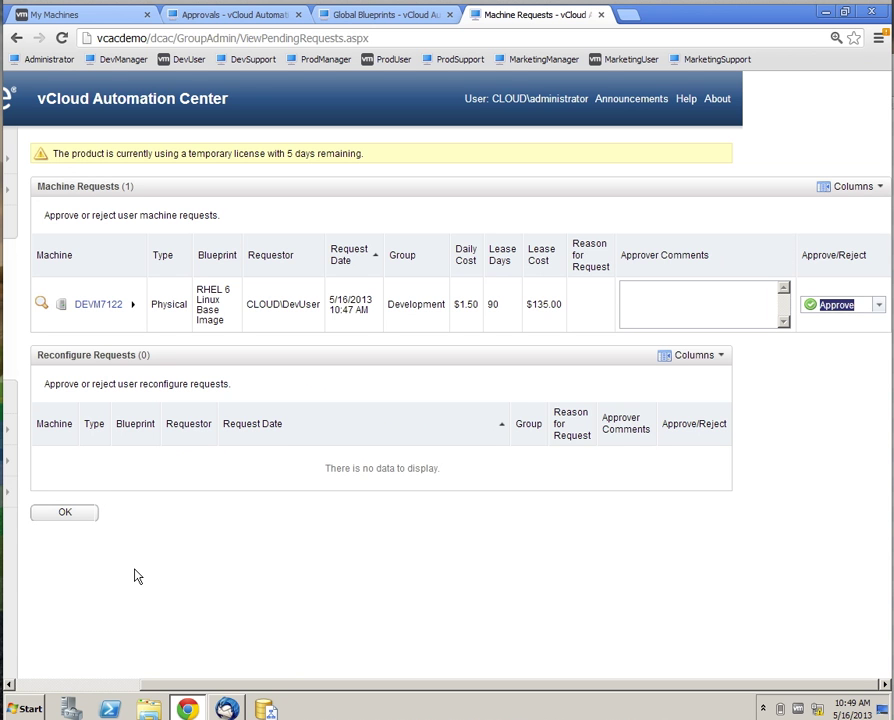
pyautogui.click(64, 684)
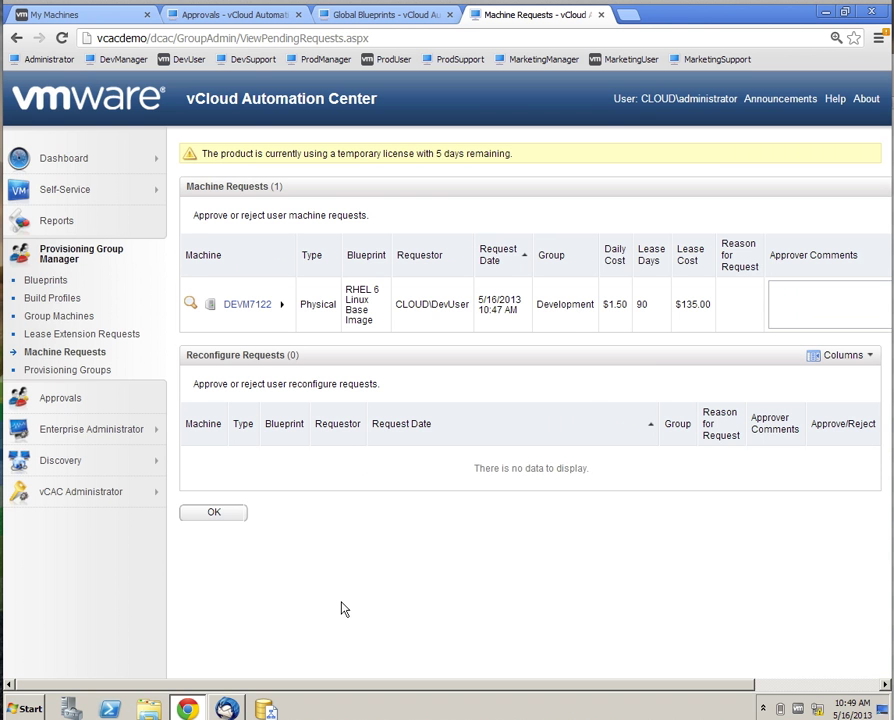
pyautogui.click(806, 684)
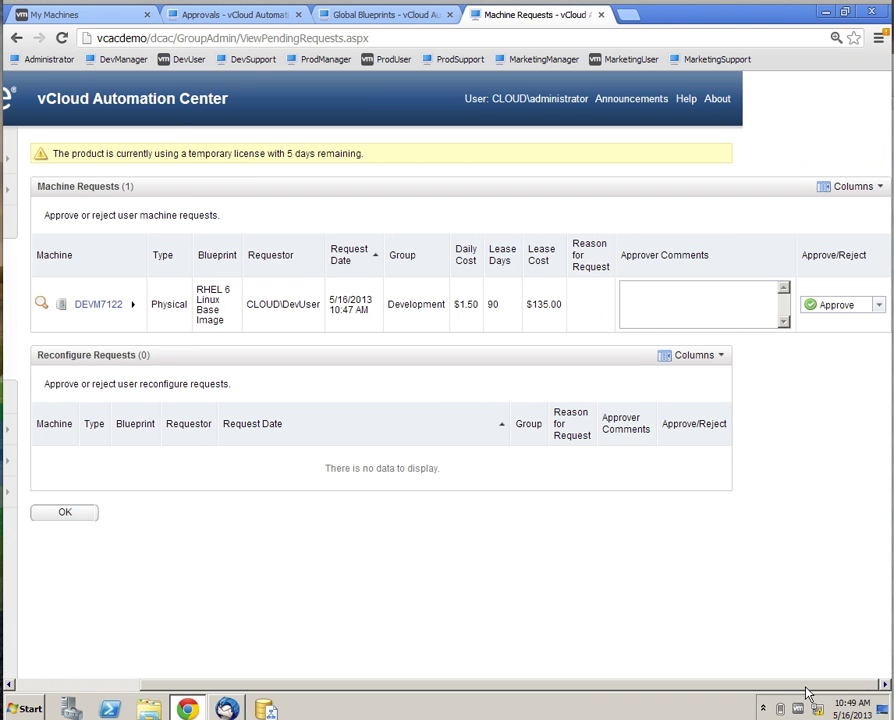
pyautogui.click(66, 513)
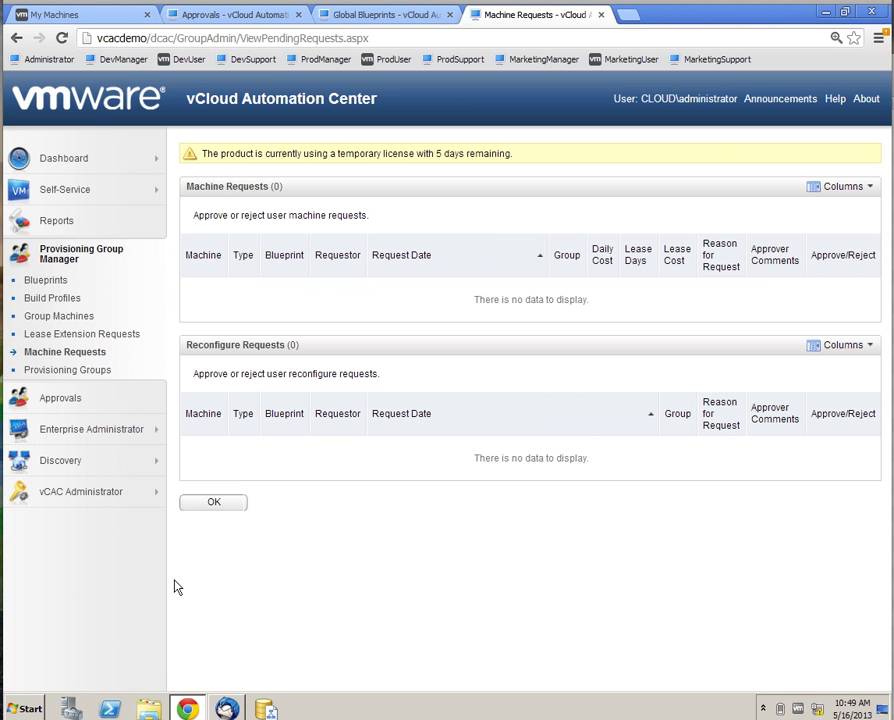
pyautogui.click(601, 15)
# Step: Reload the manager's approvals list and check the status of DEVM7122 among the user's machines
pyautogui.click(231, 15)
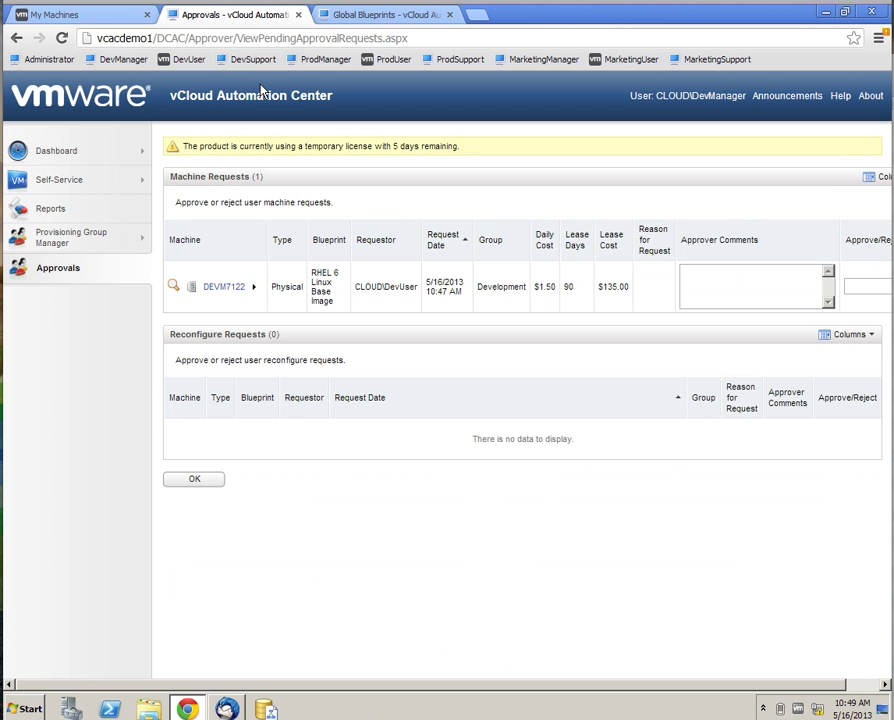
pyautogui.click(65, 278)
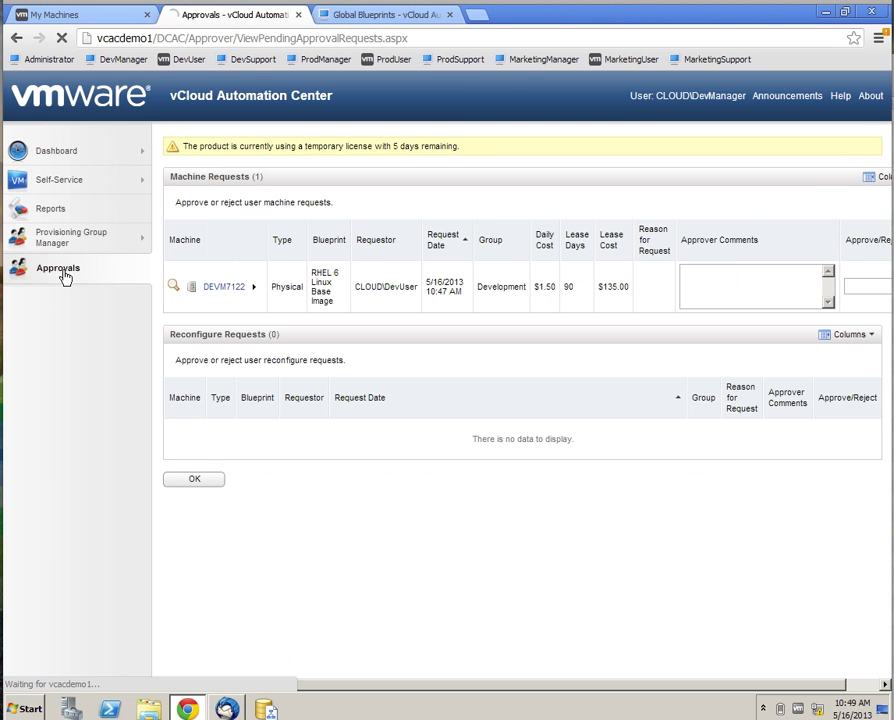
pyautogui.click(51, 16)
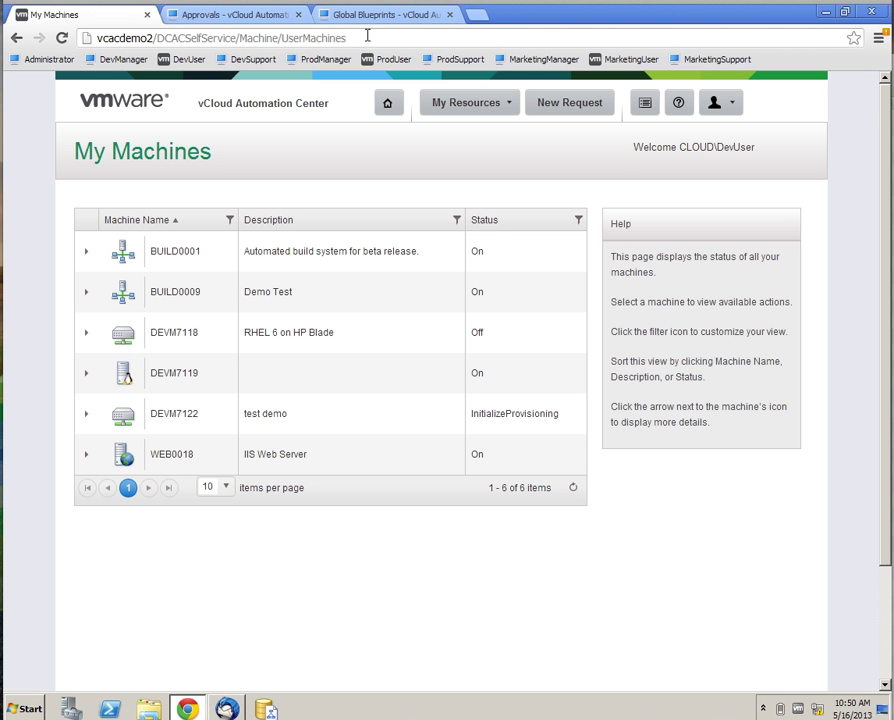
# Step: Open the global blueprint RHEL 6 Linux Base Image for editing and examine its approval policy options and the approval thresholds in its build information
pyautogui.click(366, 15)
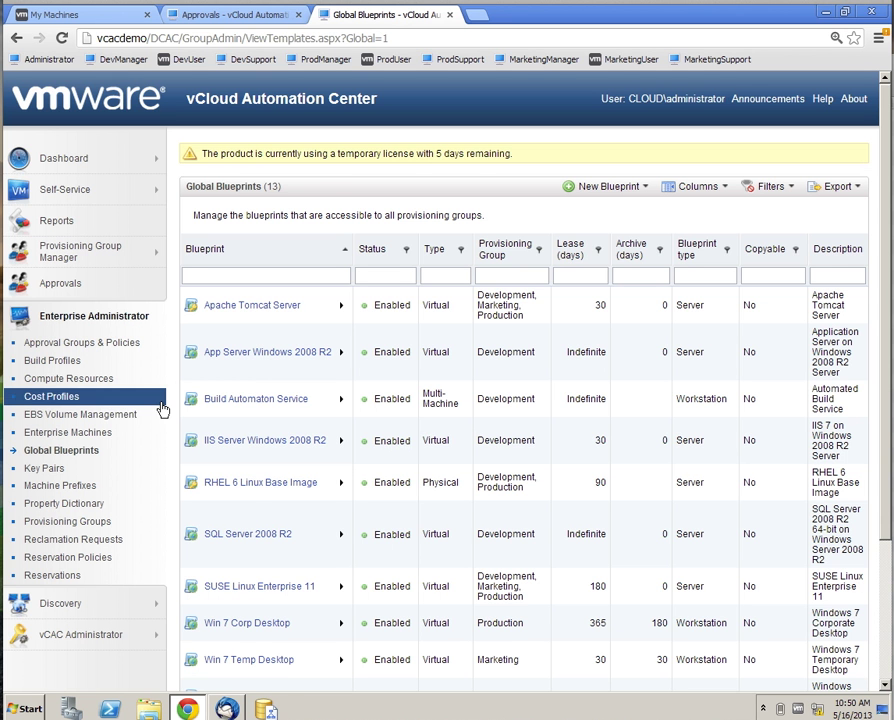
pyautogui.moveTo(245, 490)
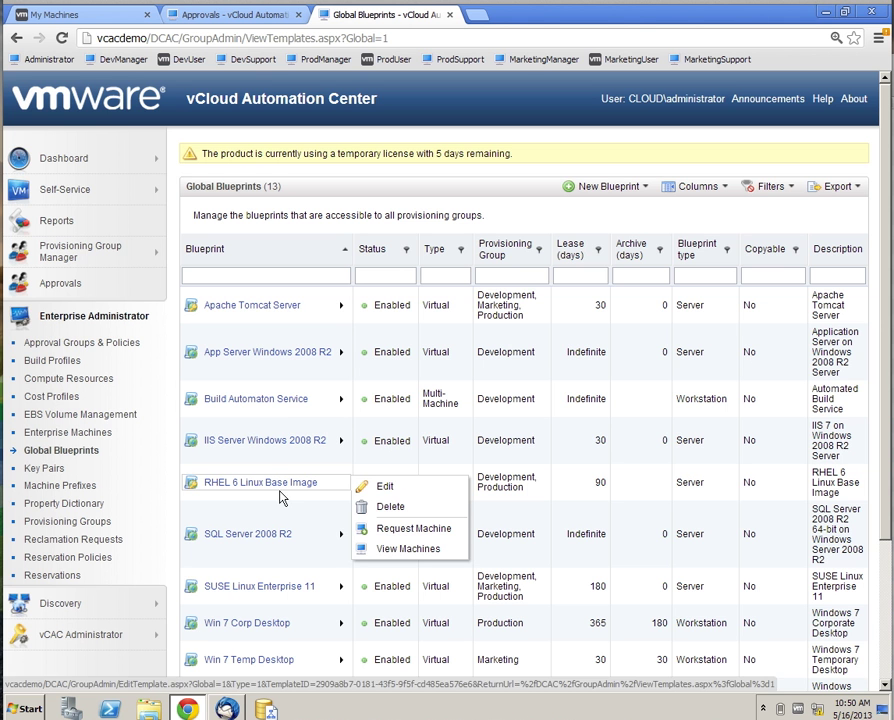
pyautogui.click(368, 490)
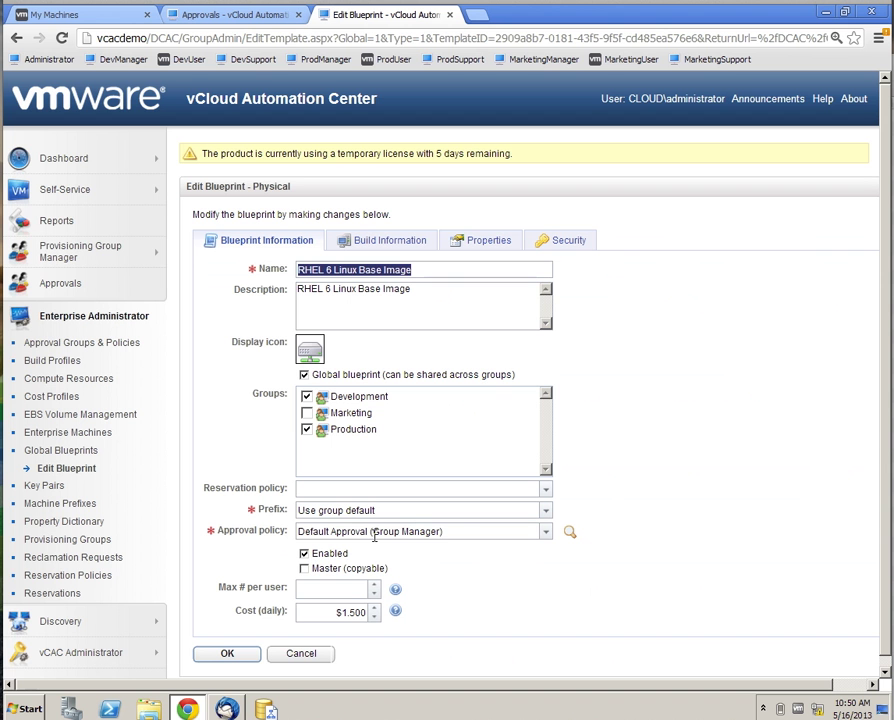
pyautogui.click(545, 533)
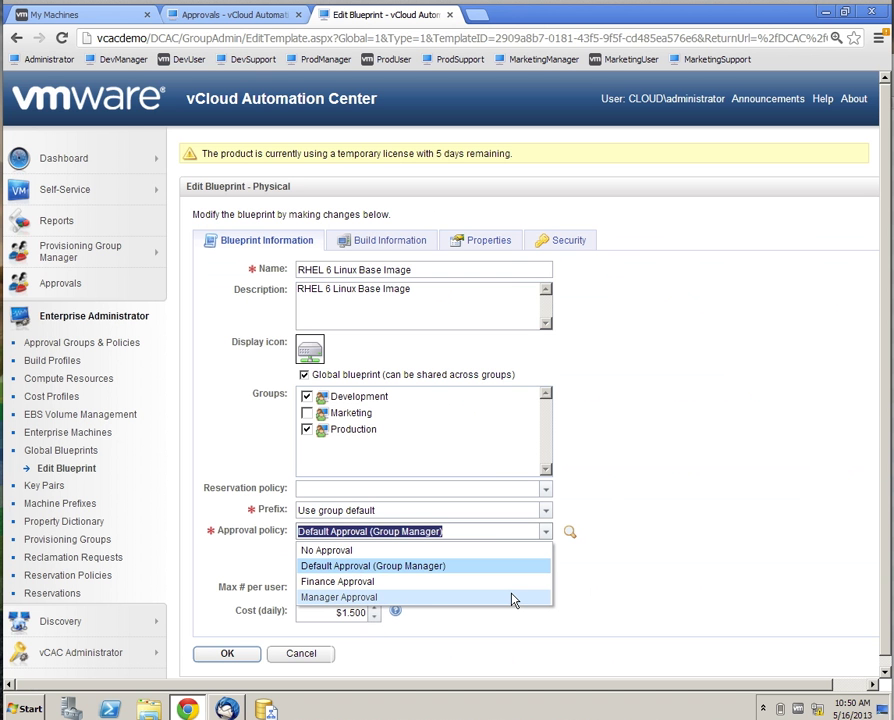
pyautogui.click(645, 586)
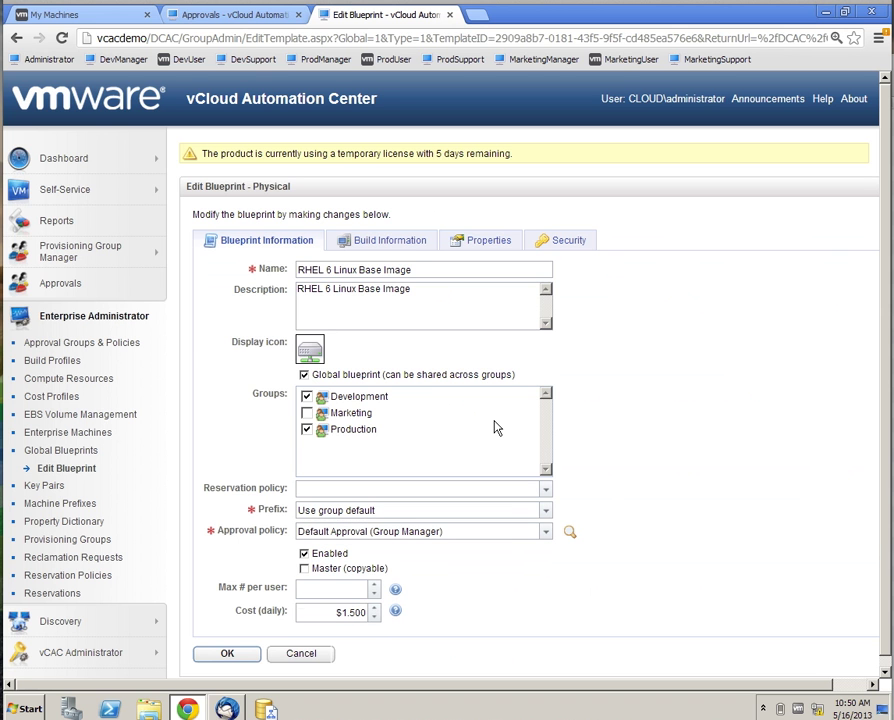
pyautogui.click(409, 245)
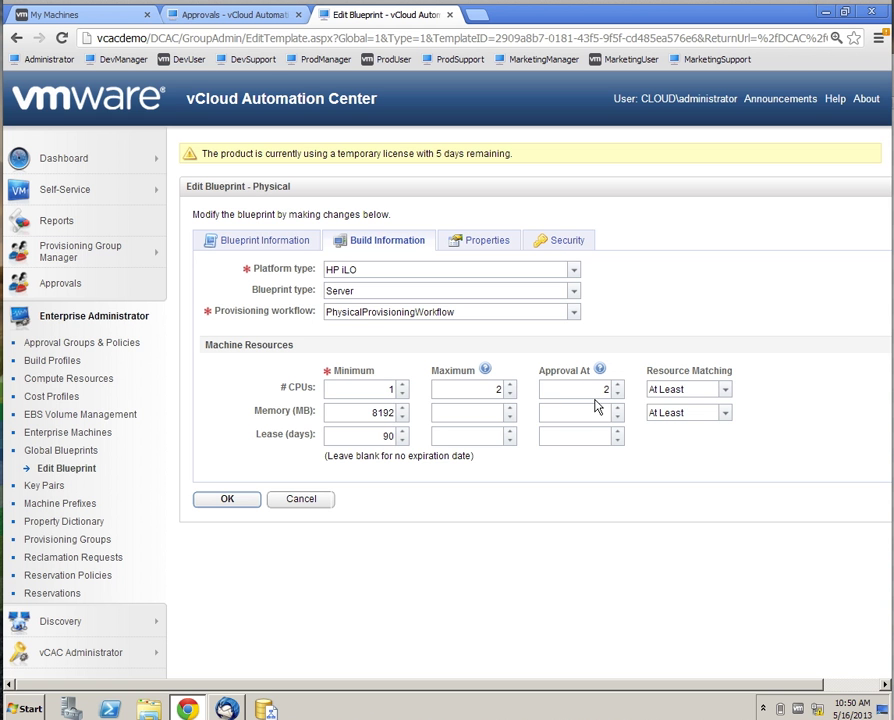
# Step: Review the Finance approval group's settings without changing them and return to the user's machines to check the status of DEVM7122
pyautogui.click(93, 348)
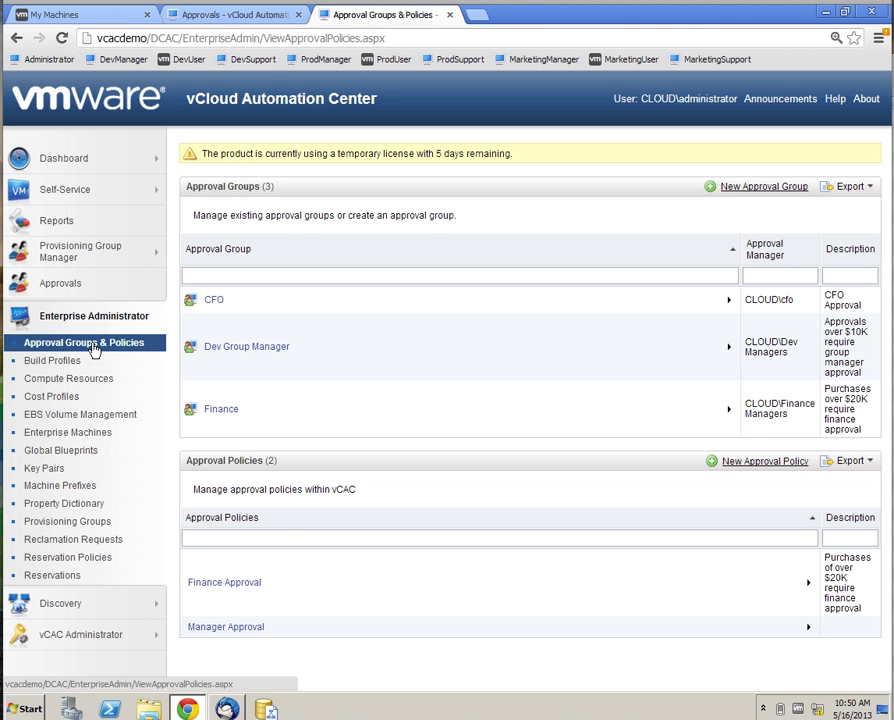
pyautogui.moveTo(230, 412)
pyautogui.click(231, 412)
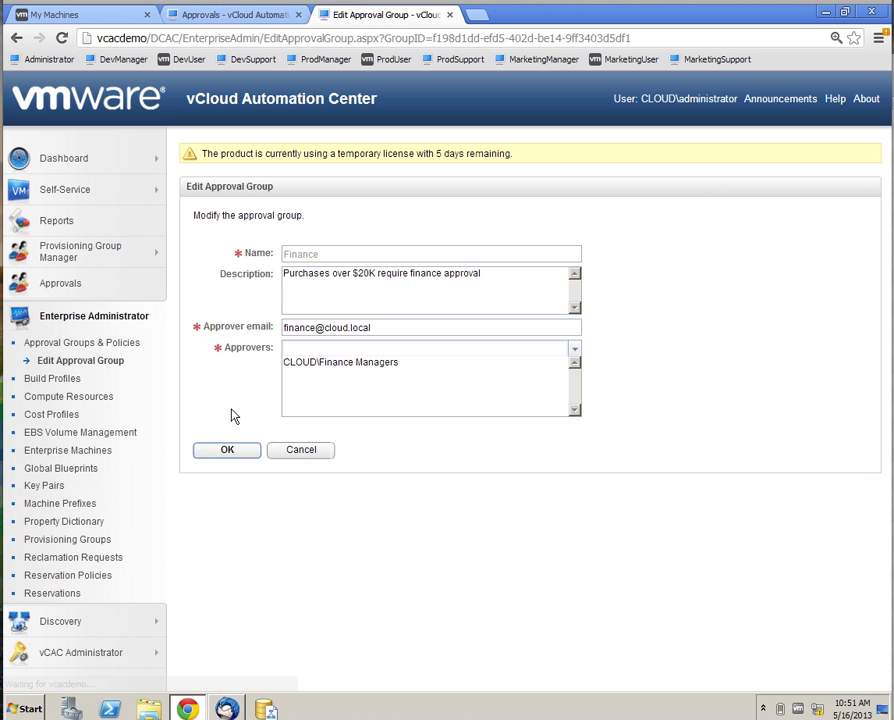
pyautogui.click(283, 457)
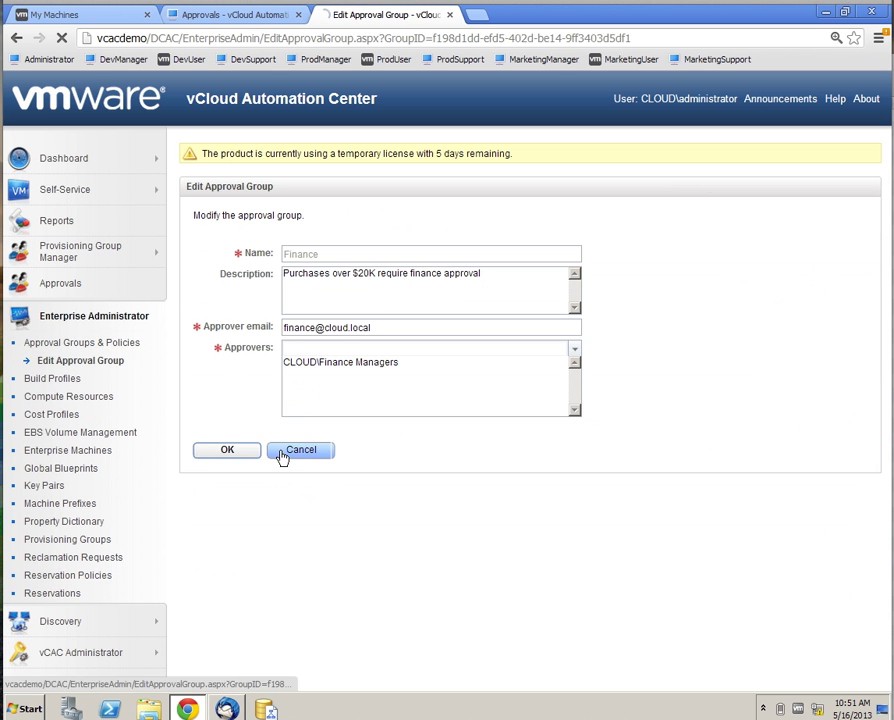
pyautogui.click(113, 17)
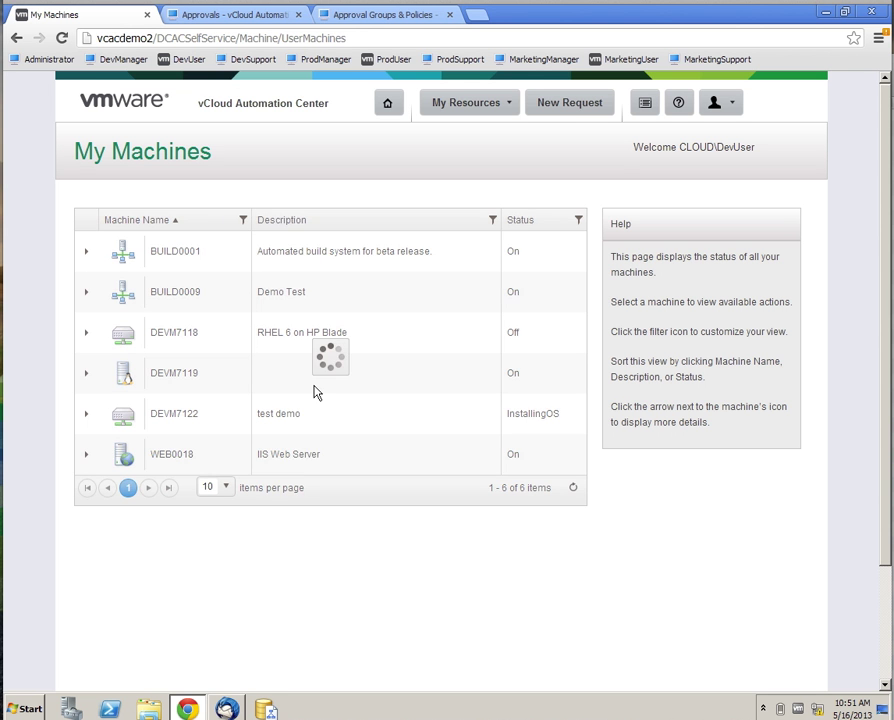